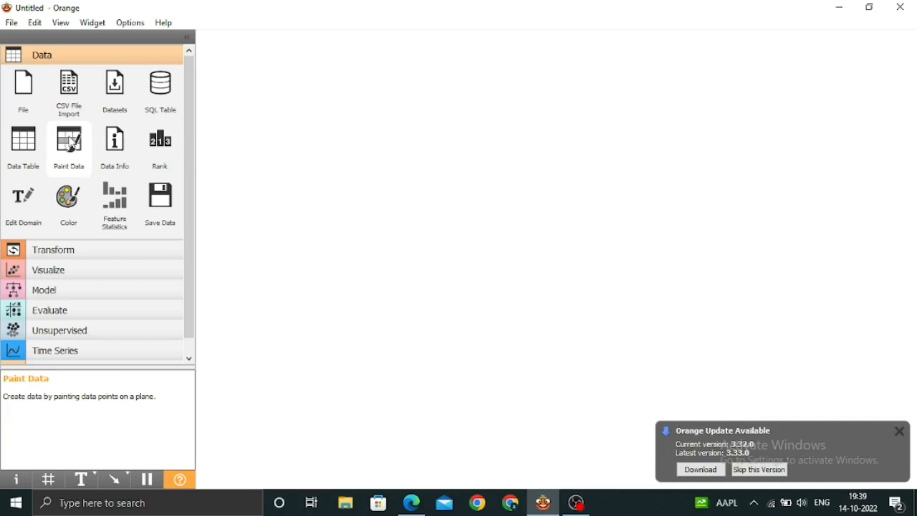
Add a Paint Data widget to the canvas, remove the extra copy, and open the remaining one
left_click(70, 138)
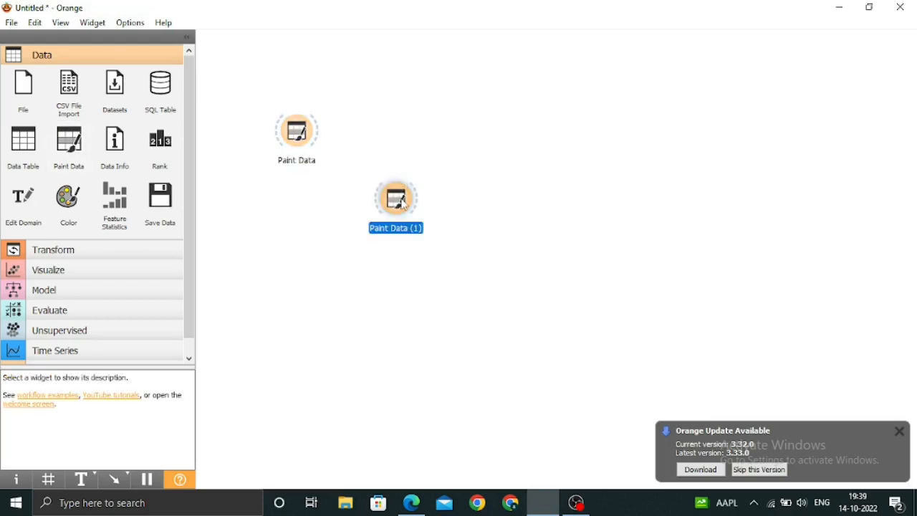
key("Delete")
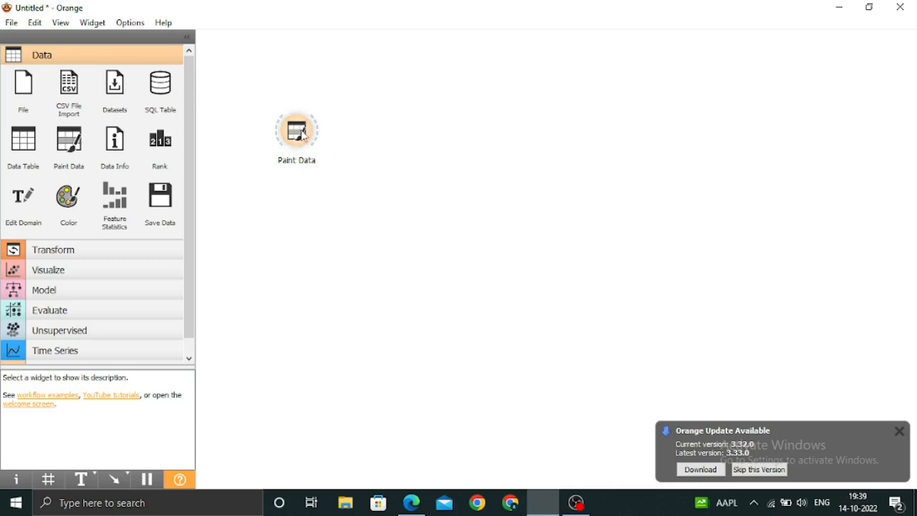
left_click(305, 135)
double_click(305, 135)
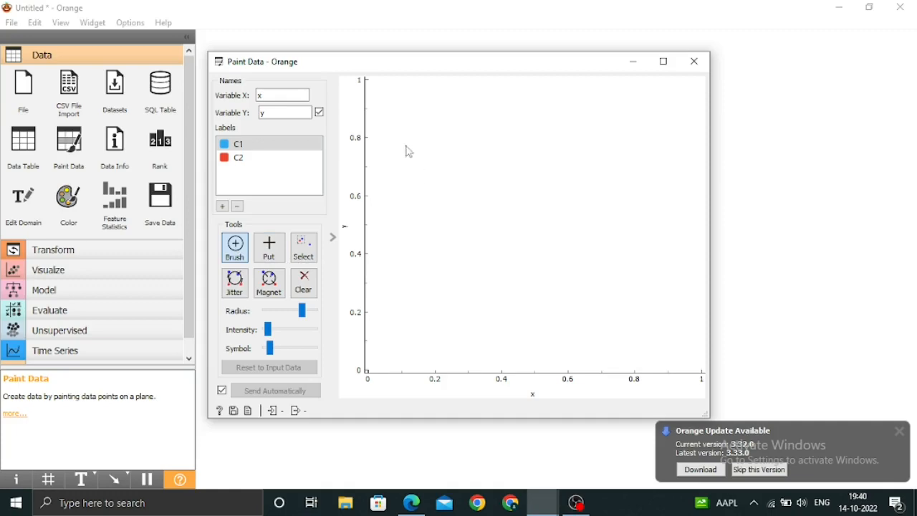
Brush four clusters of C1 points at upper left, lower left, lower right and upper right, scatter points between them, and close the Paint Data window
left_click(405, 175)
mouse_move(422, 198)
left_mouse_down()
mouse_move(408, 155)
mouse_move(436, 136)
mouse_move(399, 141)
mouse_move(422, 148)
mouse_move(401, 157)
mouse_move(422, 119)
mouse_move(418, 138)
mouse_move(378, 123)
mouse_move(387, 183)
mouse_move(398, 192)
mouse_move(381, 173)
mouse_move(414, 168)
mouse_move(414, 149)
mouse_move(393, 165)
mouse_move(399, 172)
left_mouse_up()
left_click_drag(413, 332, 419, 331)
mouse_move(573, 283)
left_mouse_down()
mouse_move(573, 262)
mouse_move(548, 293)
mouse_move(567, 254)
left_mouse_up()
mouse_move(698, 108)
left_mouse_down()
mouse_move(663, 91)
mouse_move(665, 112)
mouse_move(654, 92)
mouse_move(664, 104)
left_mouse_up()
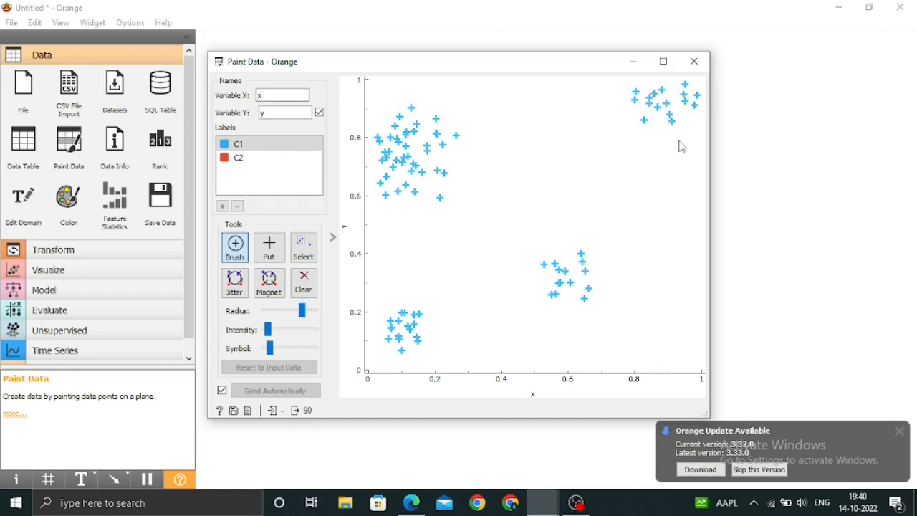
mouse_move(606, 191)
left_mouse_down()
mouse_move(626, 164)
mouse_move(596, 116)
mouse_move(660, 202)
mouse_move(491, 198)
mouse_move(481, 299)
mouse_move(492, 317)
mouse_move(379, 247)
mouse_move(418, 258)
mouse_move(395, 311)
left_mouse_up()
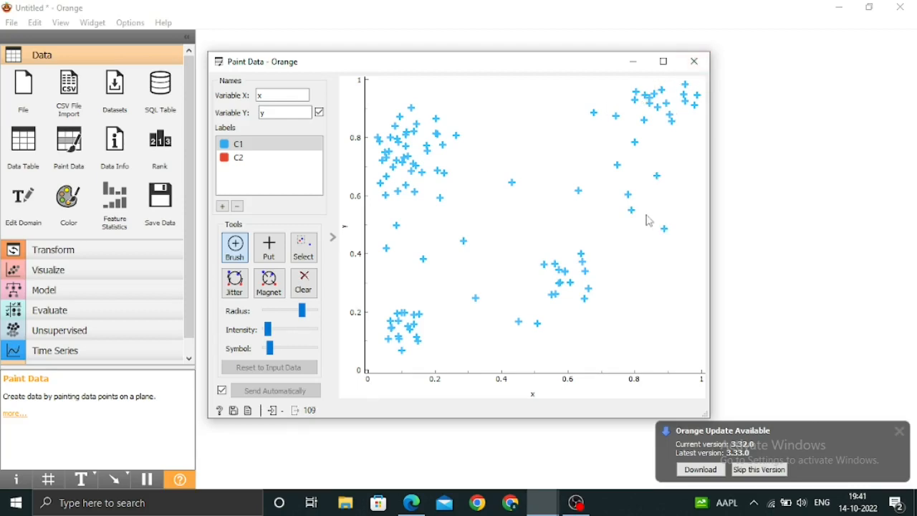
left_click(694, 62)
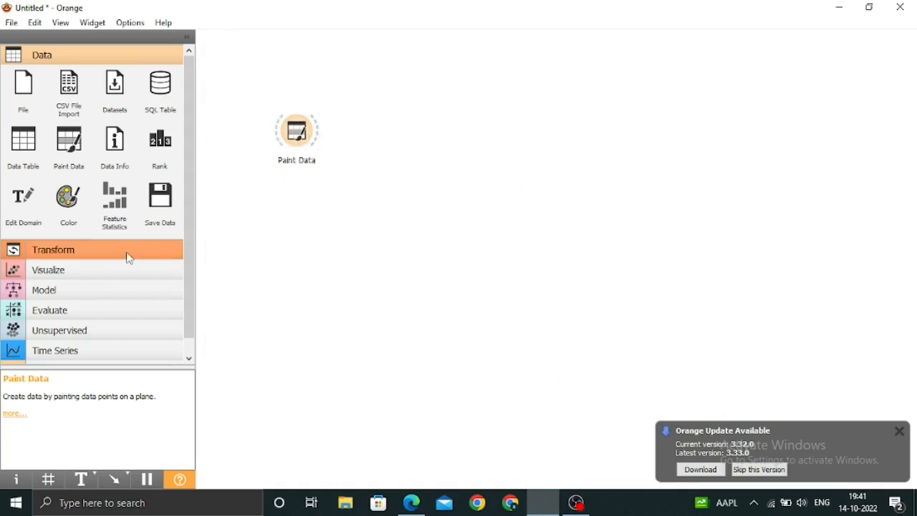
Add the Interactive k-Means widget from the Educational category to the canvas beside Paint Data
scroll(100, 341, "down", 1)
left_click(108, 352)
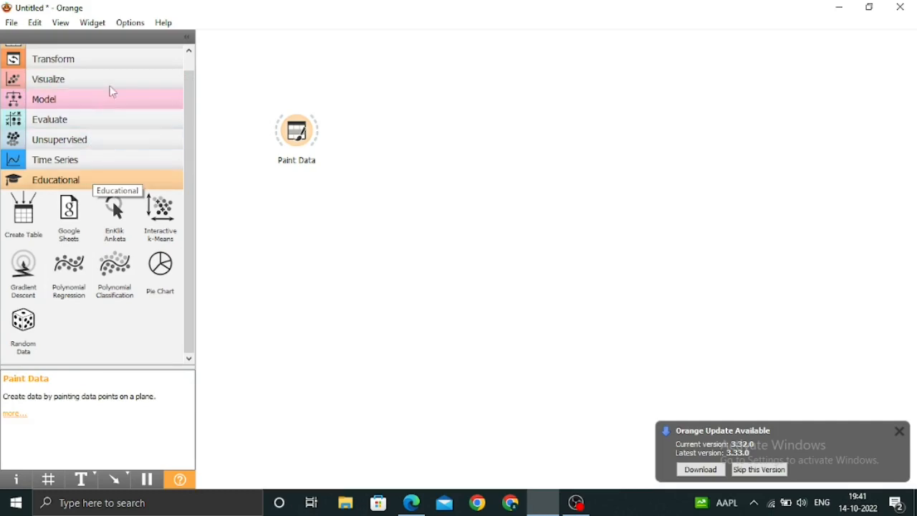
left_click(133, 27)
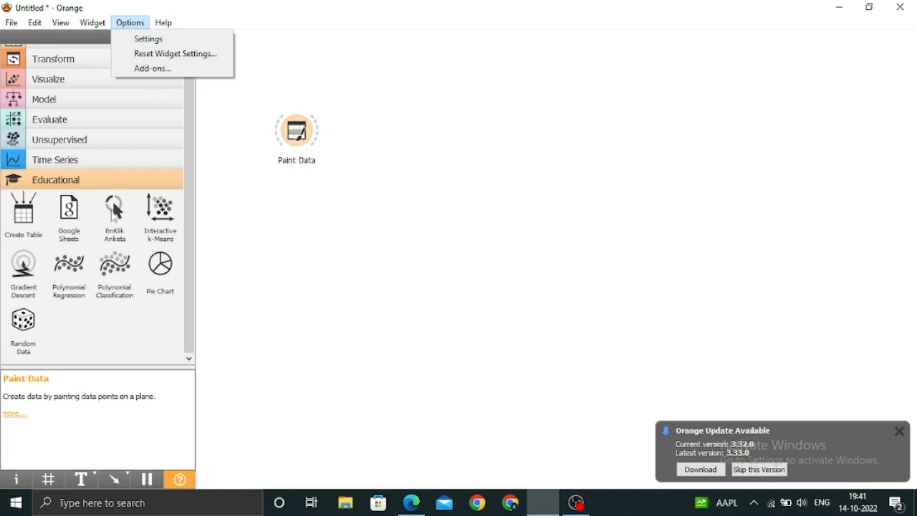
left_click(229, 127)
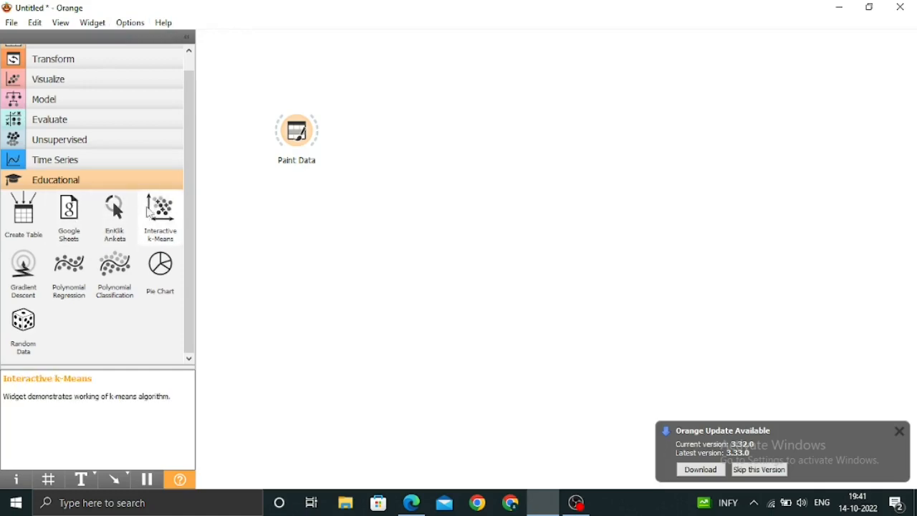
mouse_move(159, 212)
left_mouse_down()
mouse_move(232, 262)
mouse_move(356, 192)
mouse_move(392, 111)
left_mouse_up()
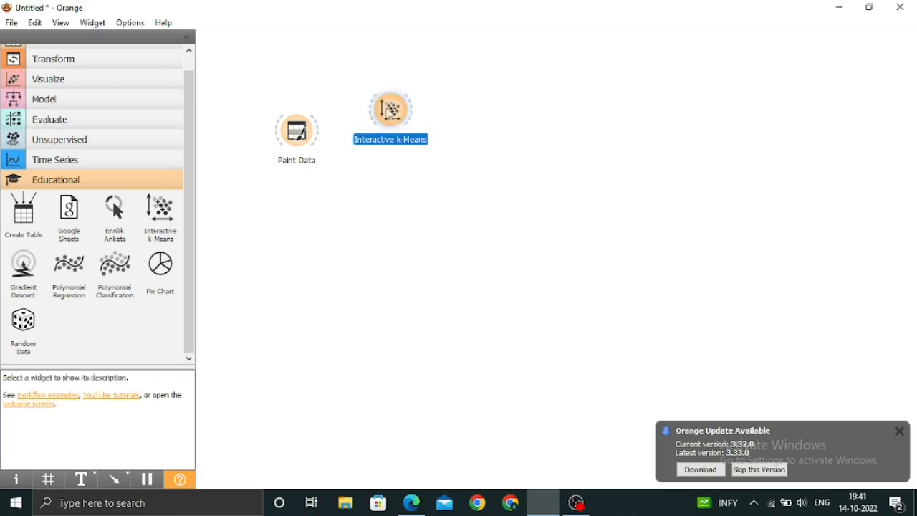
left_click(440, 134)
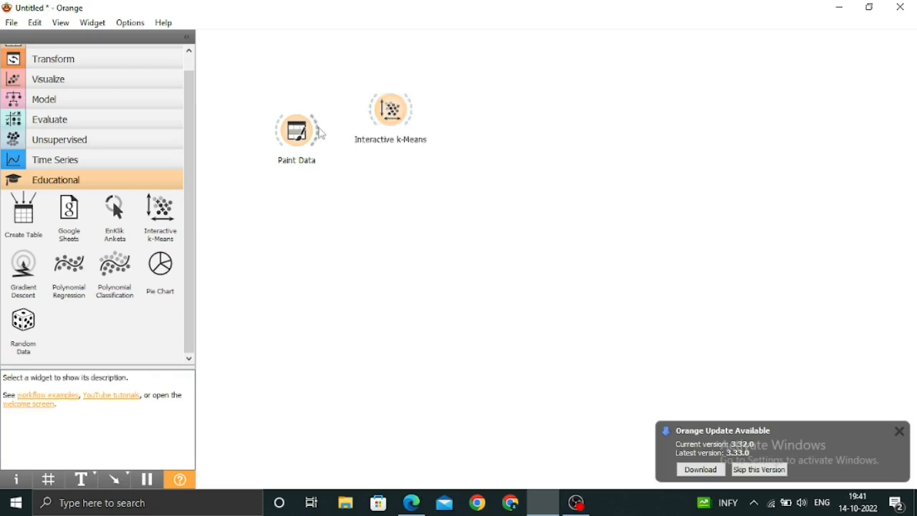
Link the Paint Data output to Interactive k-Means and open the Interactive k-Means widget
left_click_drag(320, 135, 387, 115)
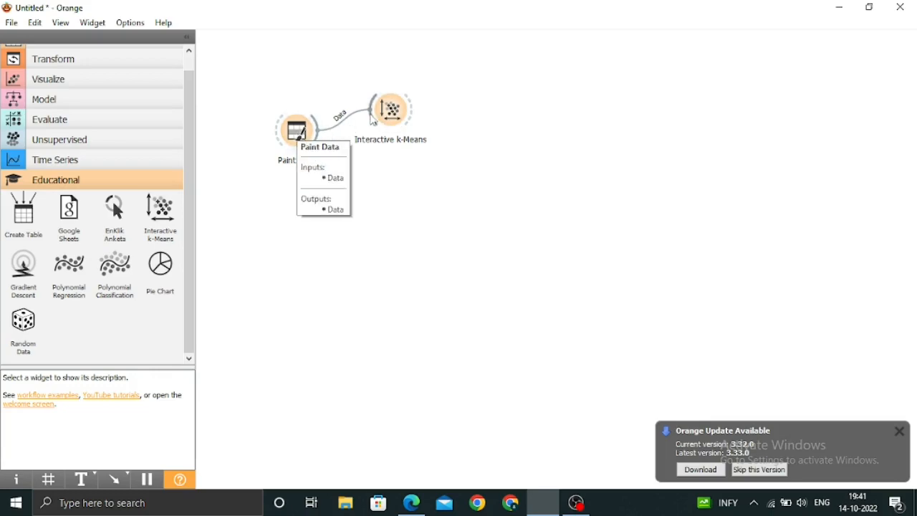
mouse_move(381, 118)
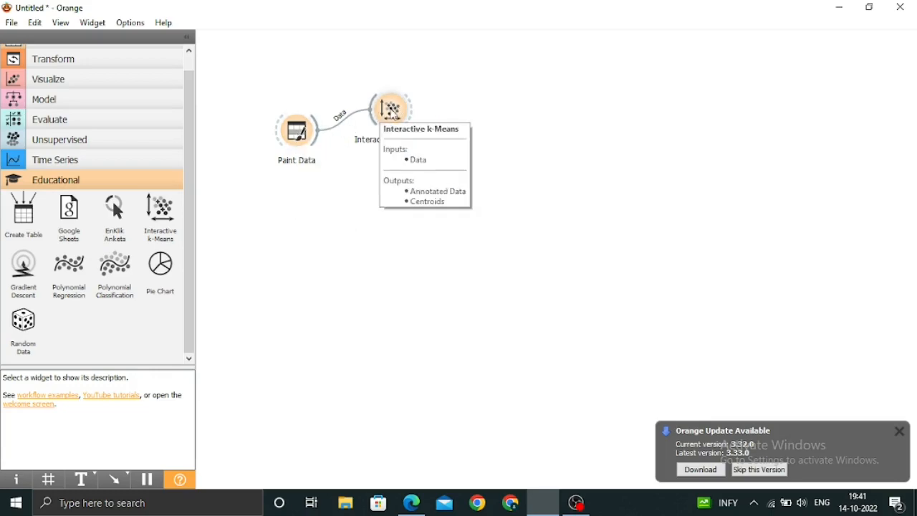
double_click(393, 113)
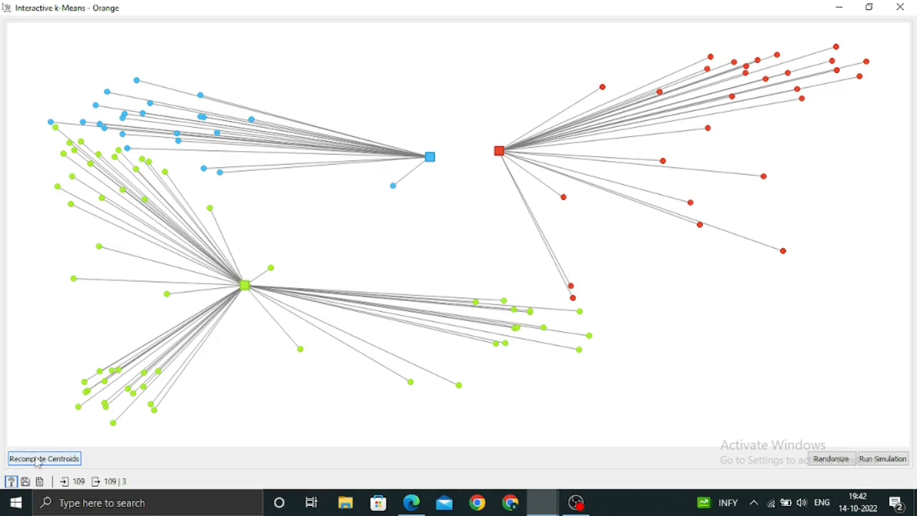
Step through k-means with three centroids, alternately recomputing the centroids and reassigning membership over several rounds
left_click(39, 460)
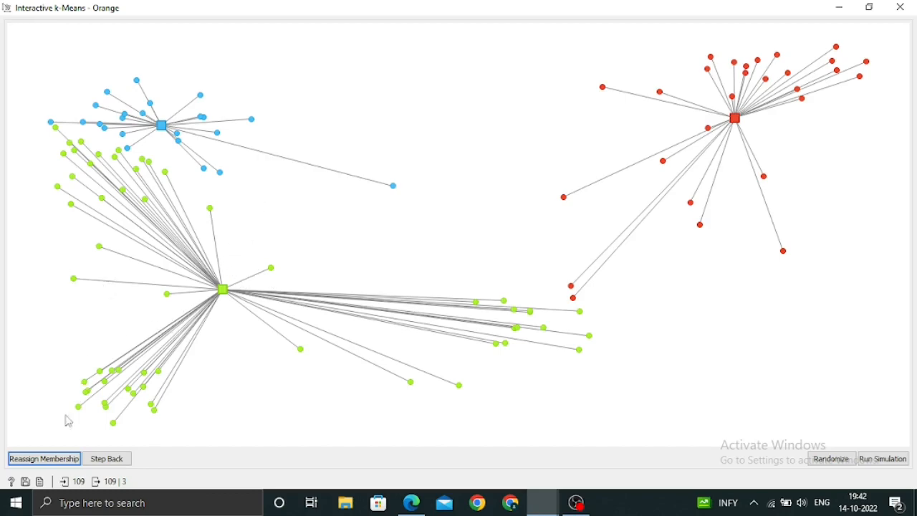
left_click(49, 461)
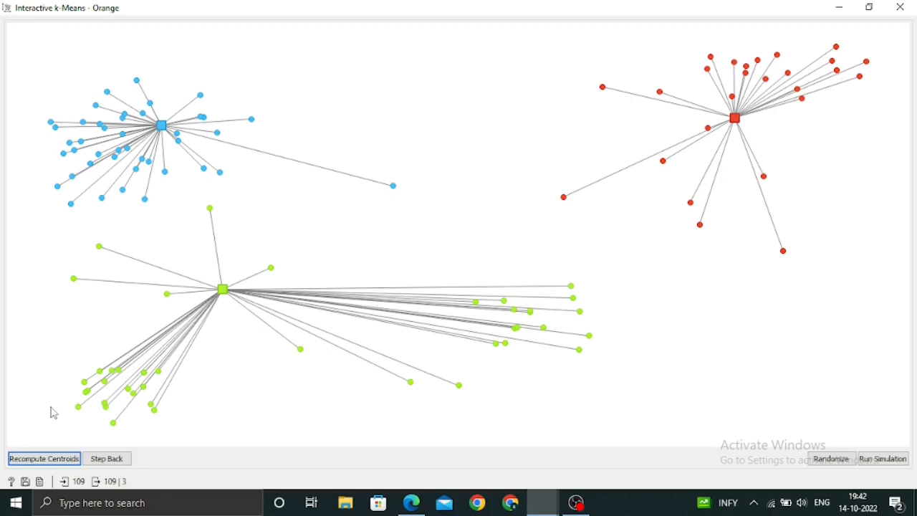
left_click(45, 460)
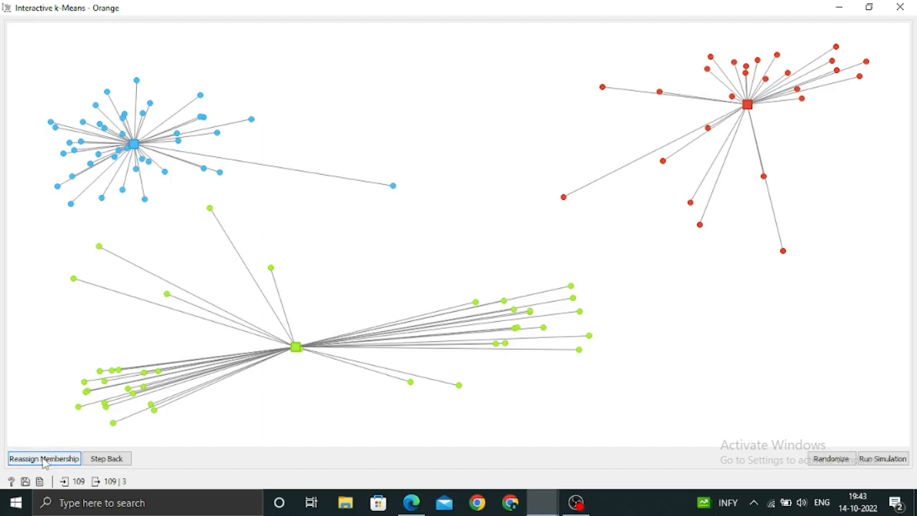
left_click(43, 459)
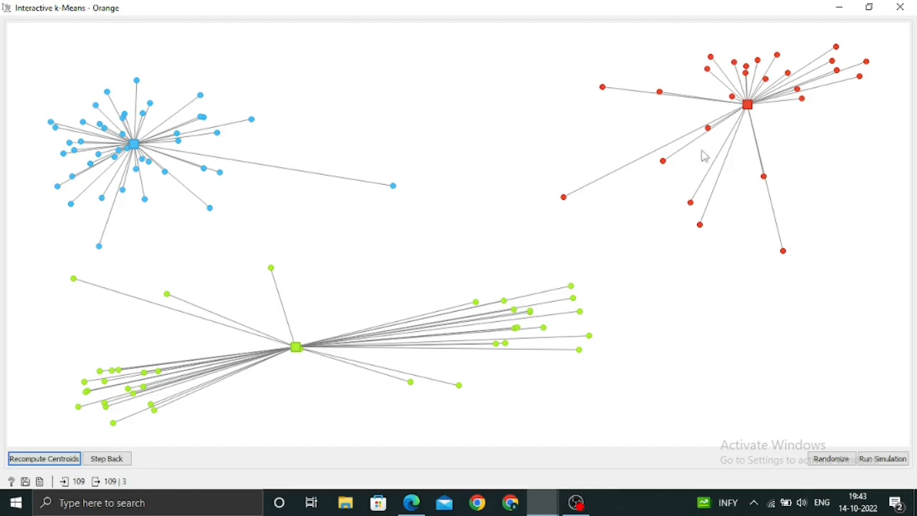
left_click(50, 462)
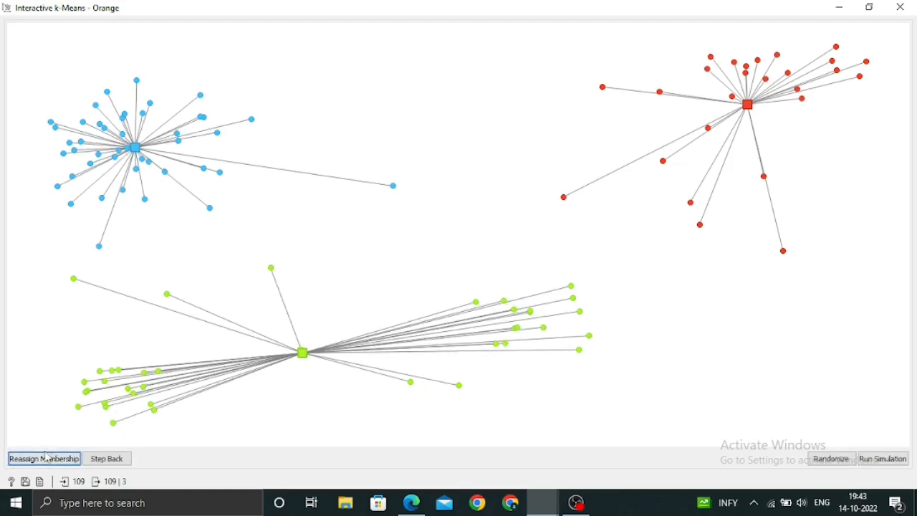
left_click(47, 461)
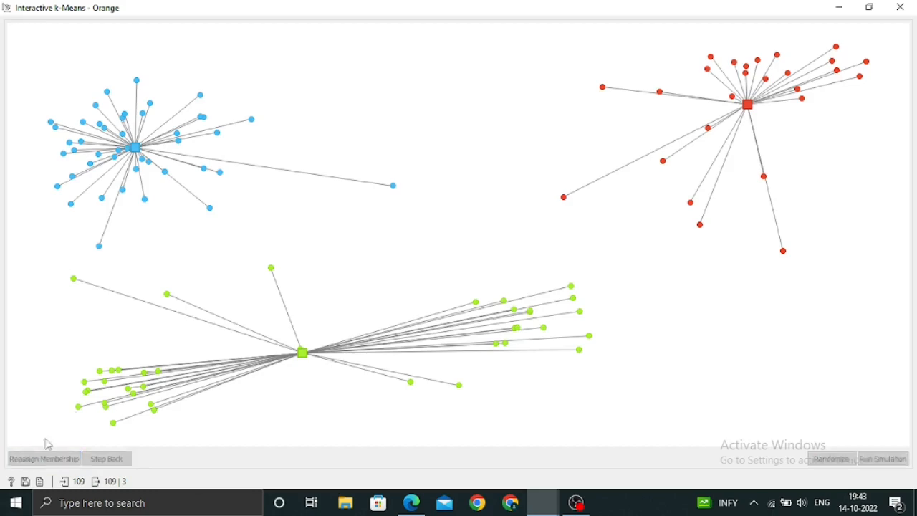
left_click(43, 459)
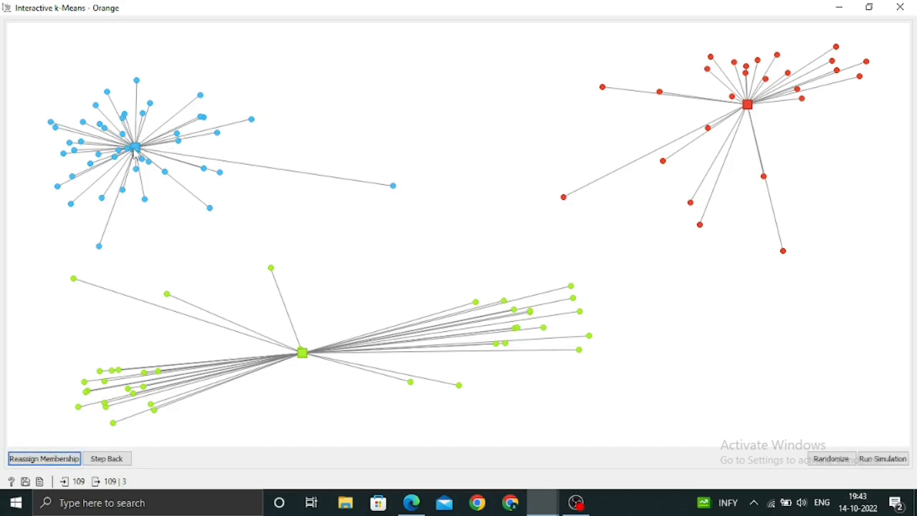
Move the blue centroid to the upper middle of the plot and the red centroid into the lower-right cluster
left_click_drag(136, 148, 611, 41)
key("space")
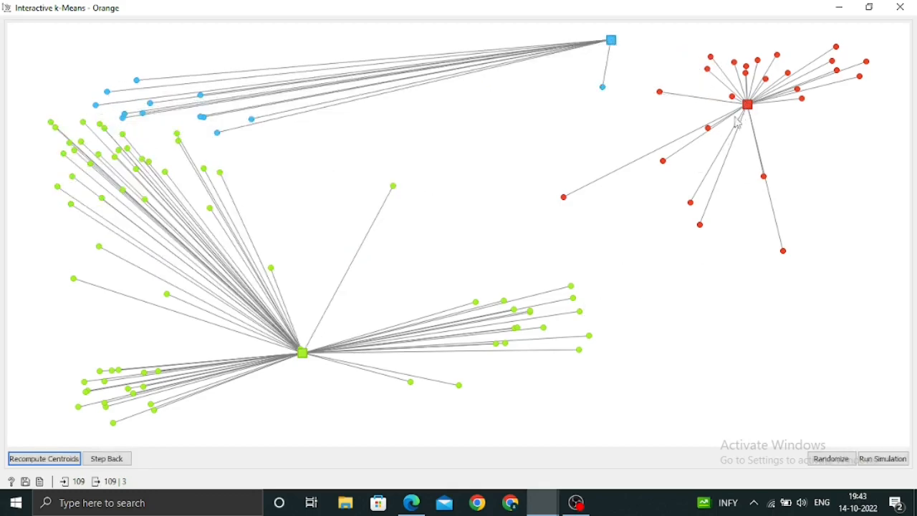
left_click_drag(750, 104, 578, 327)
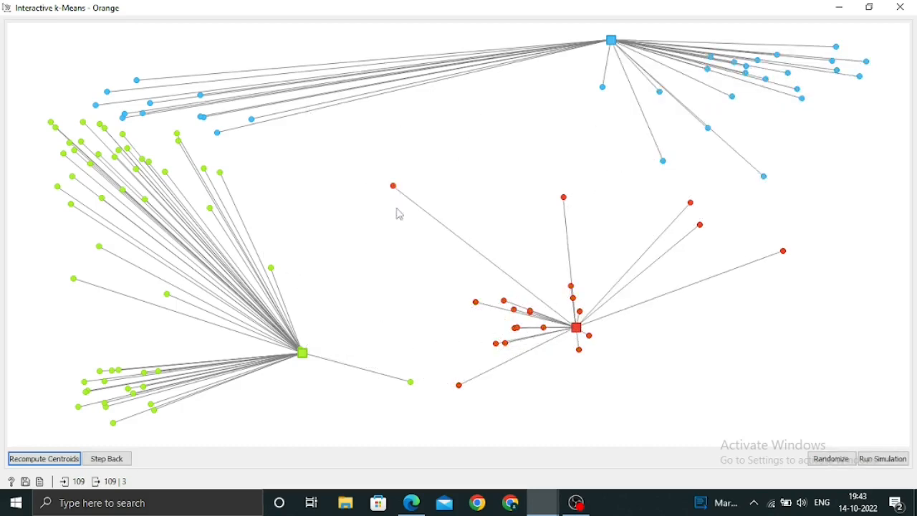
Run further k-means iterations from the moved centroids, alternating centroid recomputation and membership reassignment
left_click(39, 458)
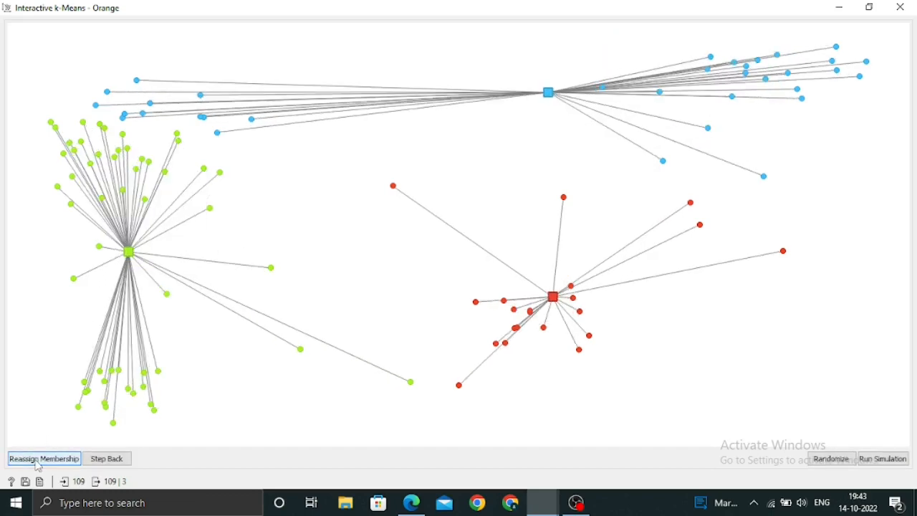
left_click(39, 464)
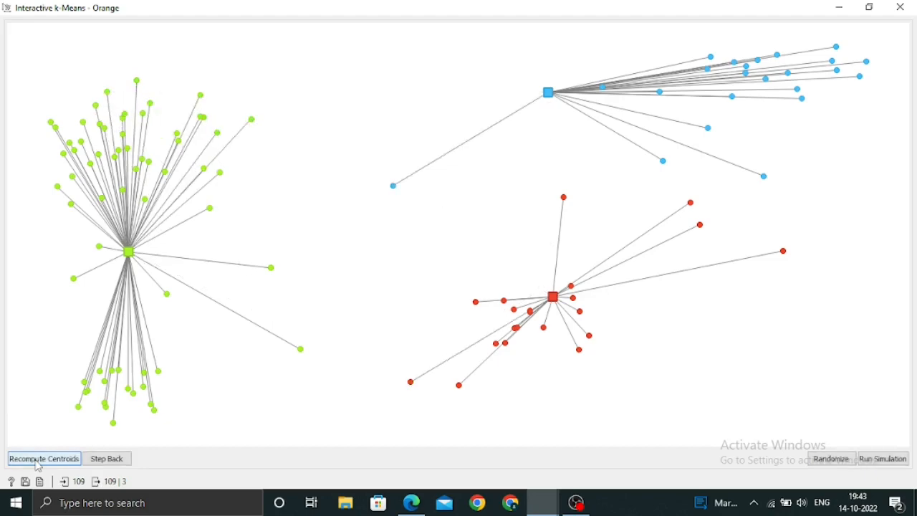
left_click(38, 459)
left_click(39, 459)
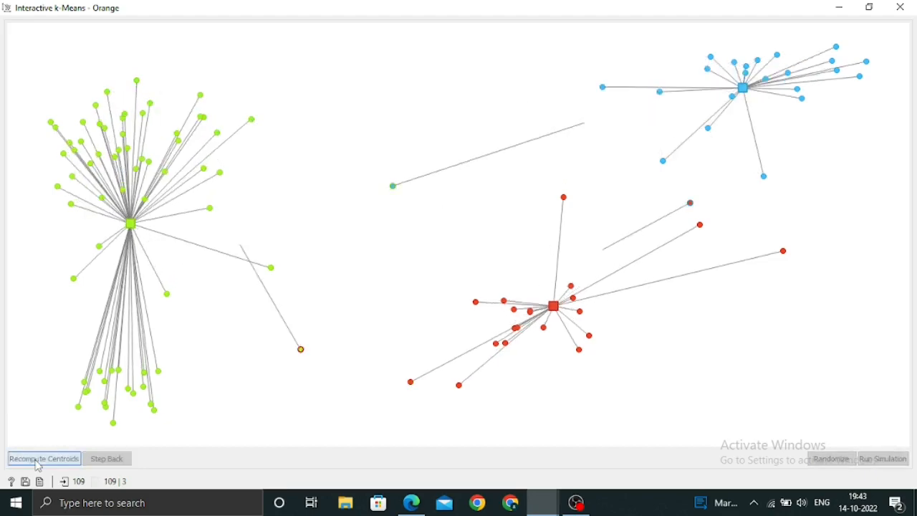
left_click(39, 460)
left_click(38, 459)
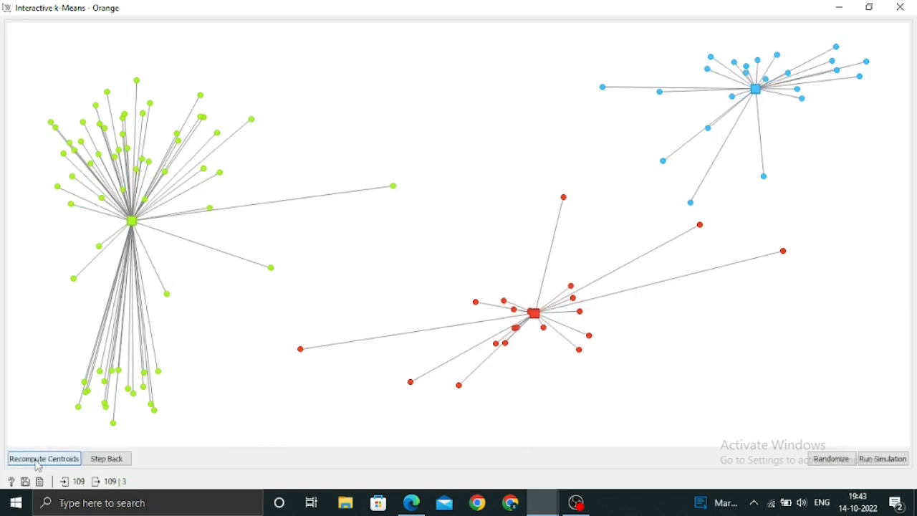